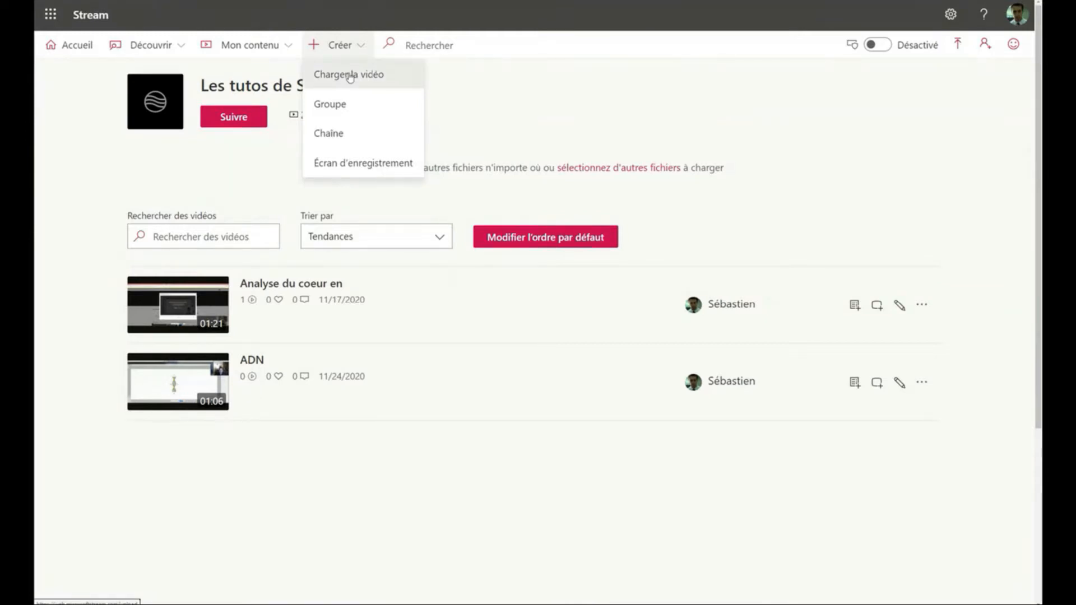
Open a new screen recording and set HD Camera (0408:7090) as its camera.
left_click(339, 166)
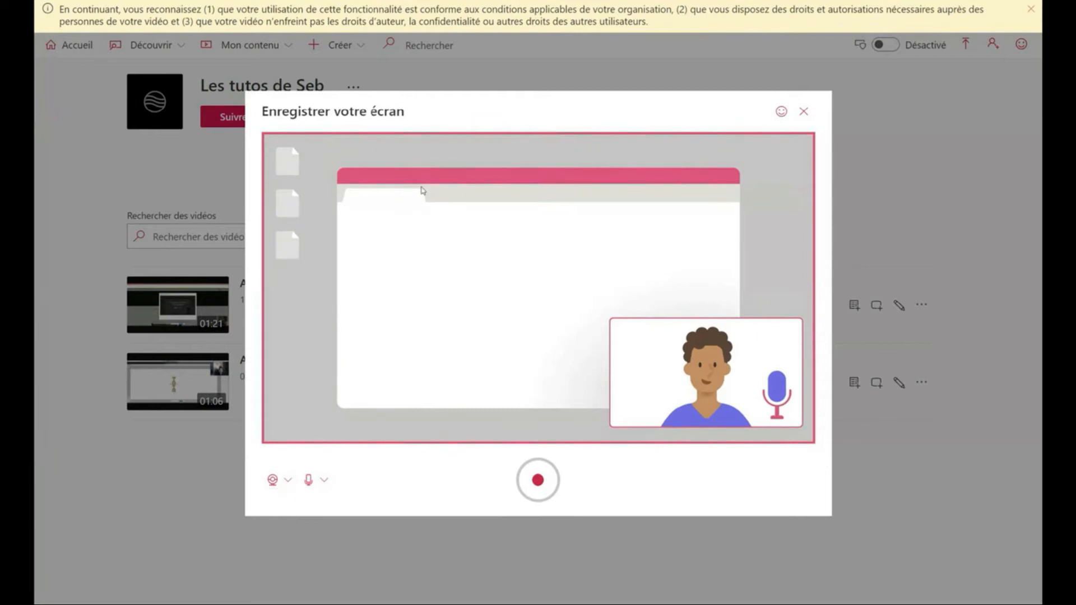
left_click(285, 488)
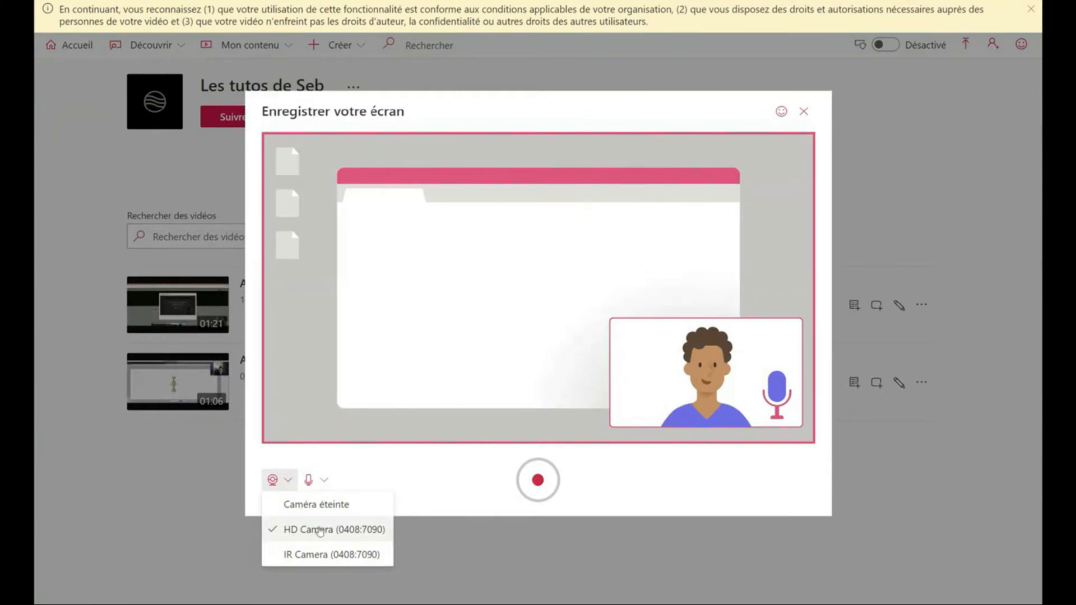
left_click(314, 507)
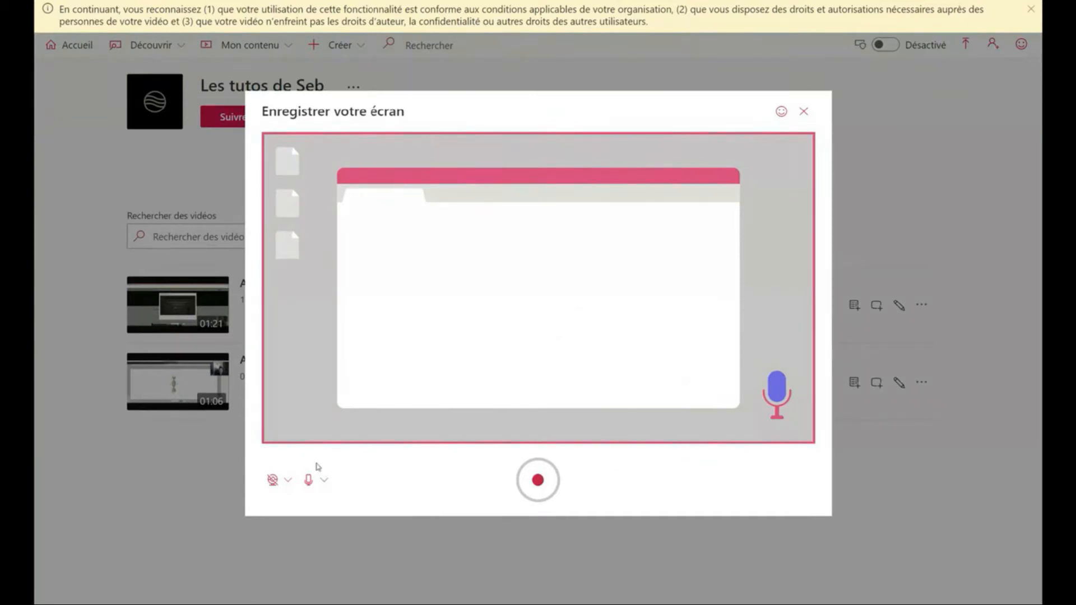
left_click(288, 492)
left_click(289, 529)
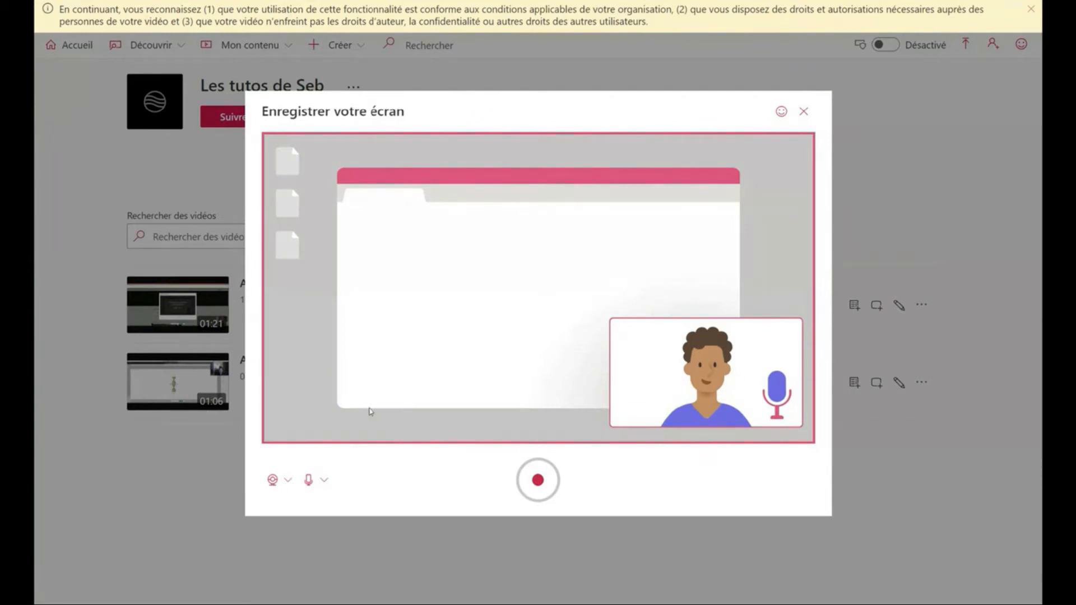
Set the recording's microphone to Microphone (RODE NT-USB) (19f7:0003).
left_click(321, 481)
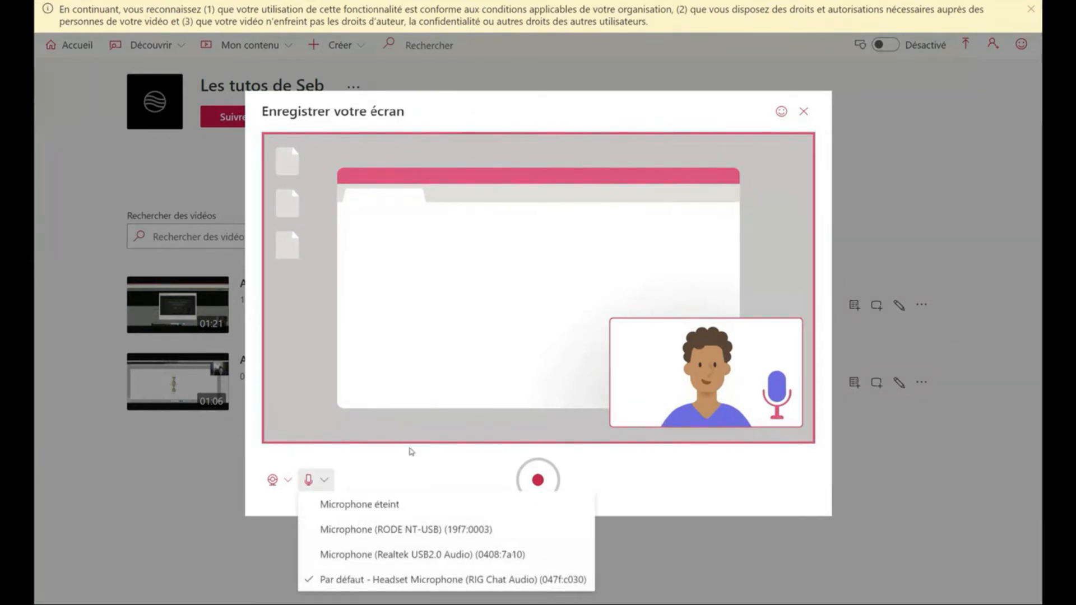
left_click(415, 531)
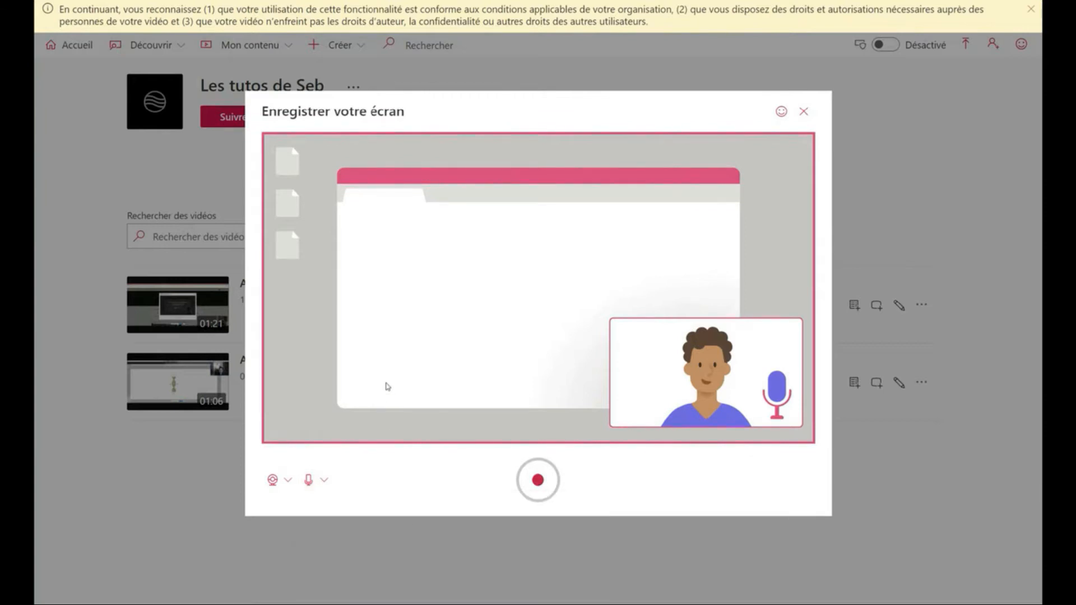
left_click(314, 480)
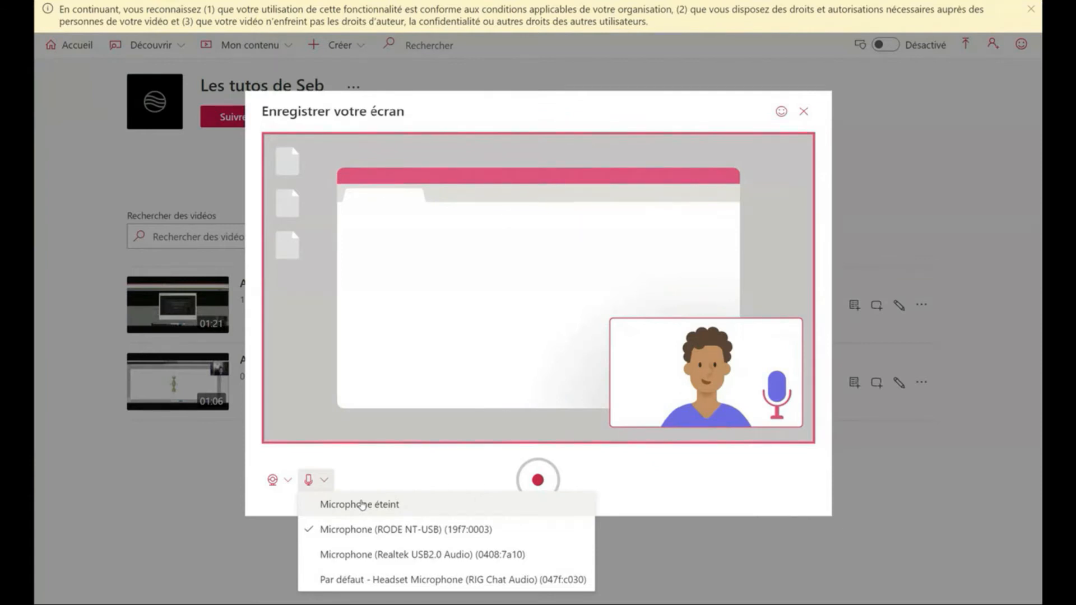
left_click(310, 477)
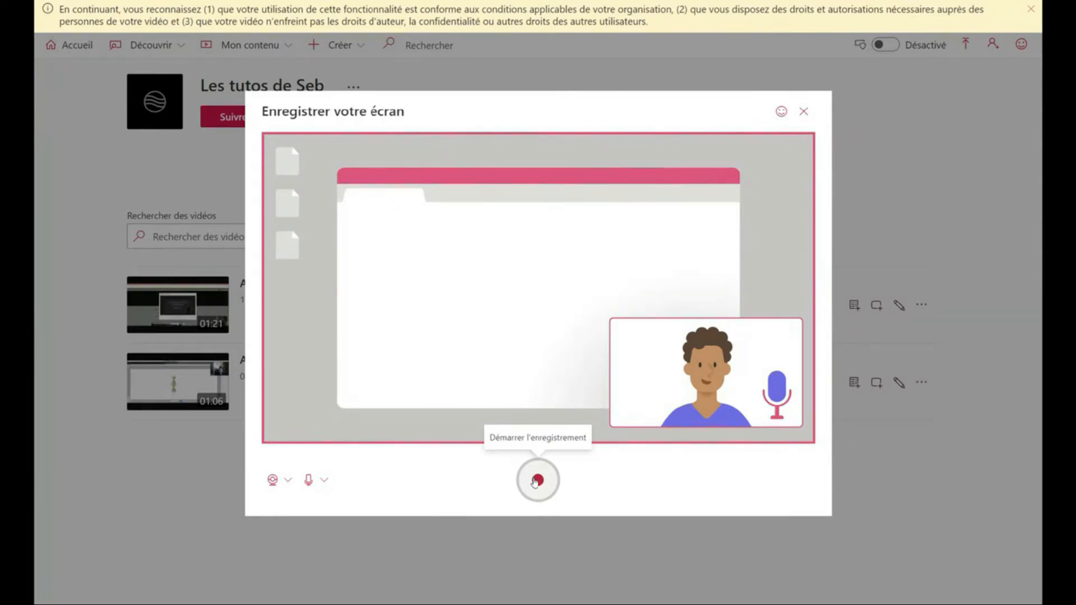
Start the recording and share the entire screen as its source.
left_click(536, 481)
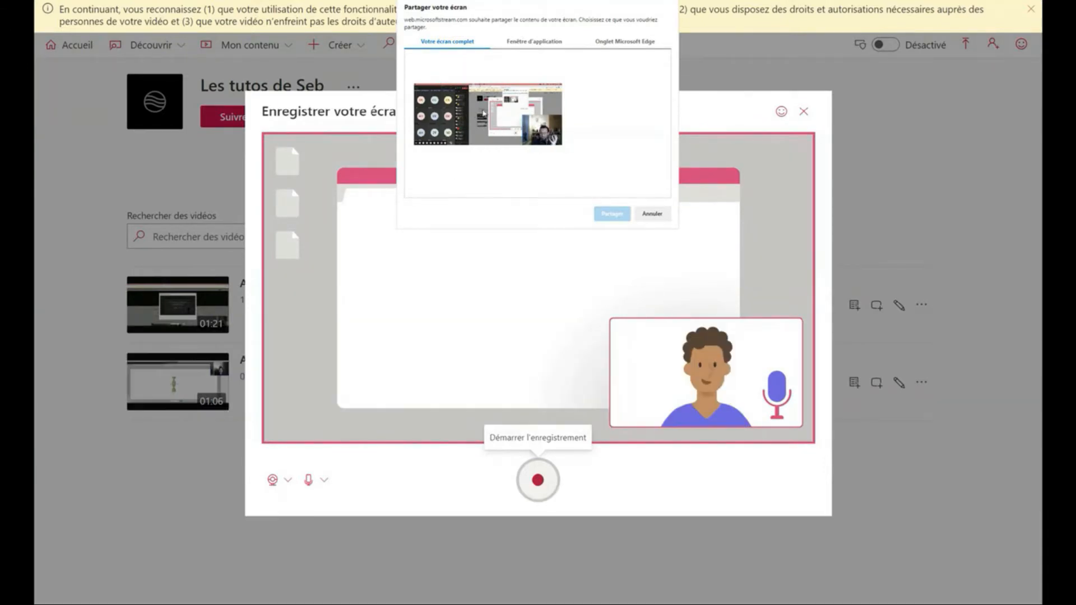
left_click(451, 81)
left_click(494, 43)
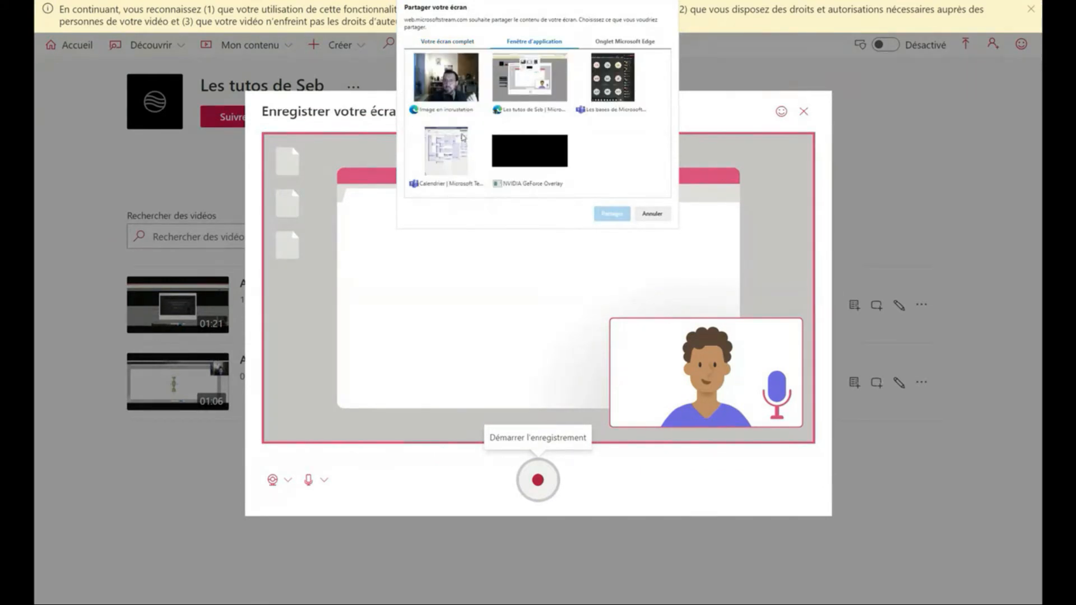
left_click(625, 41)
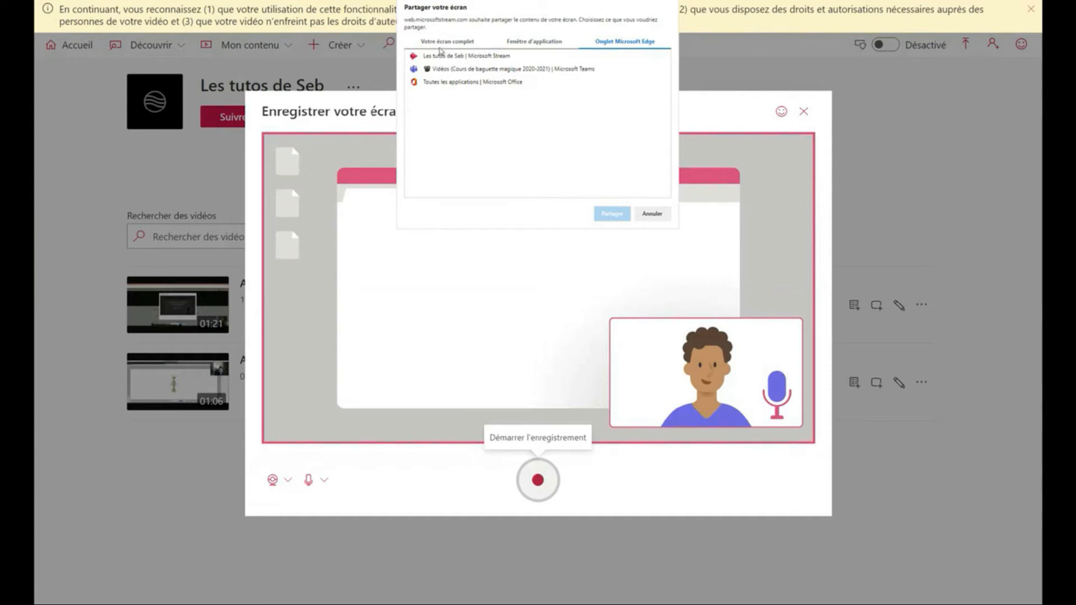
left_click(441, 45)
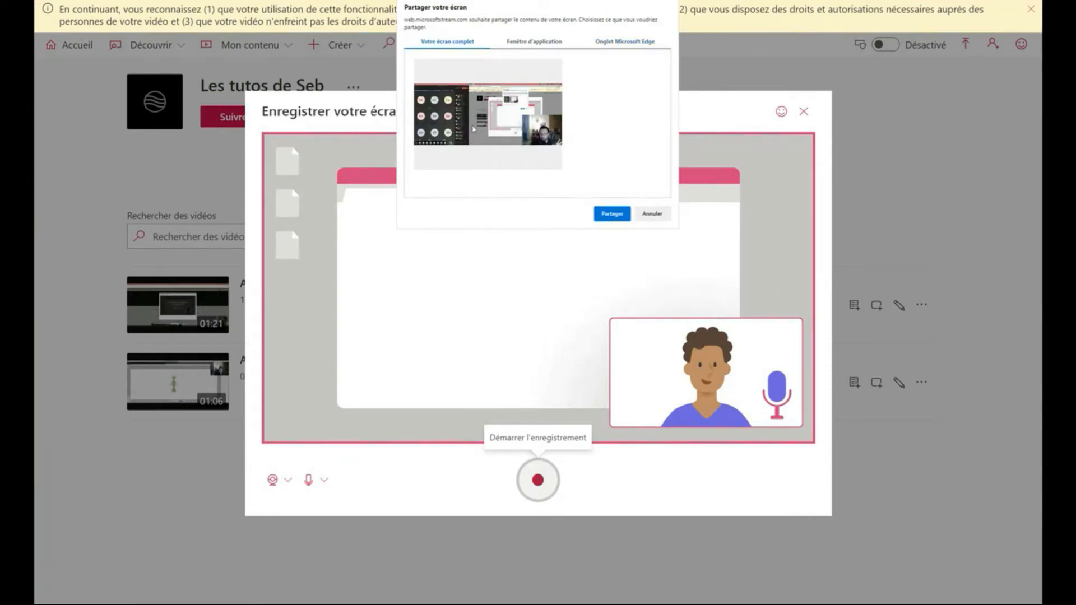
left_click(611, 214)
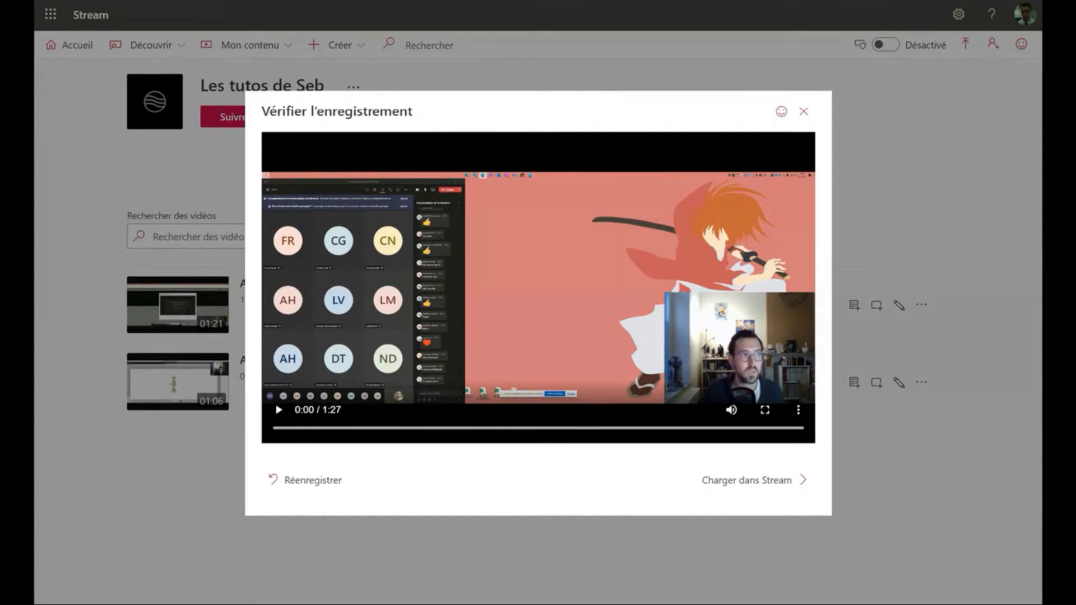
Play the finished recording and skip forward through it to check its content up to the end.
left_click(278, 410)
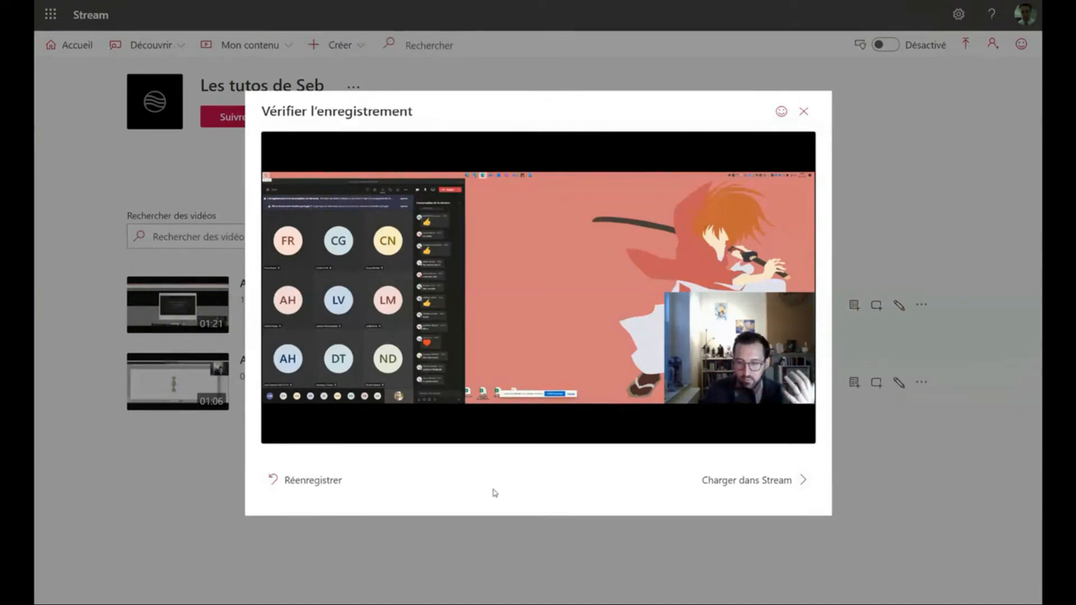
mouse_move(336, 428)
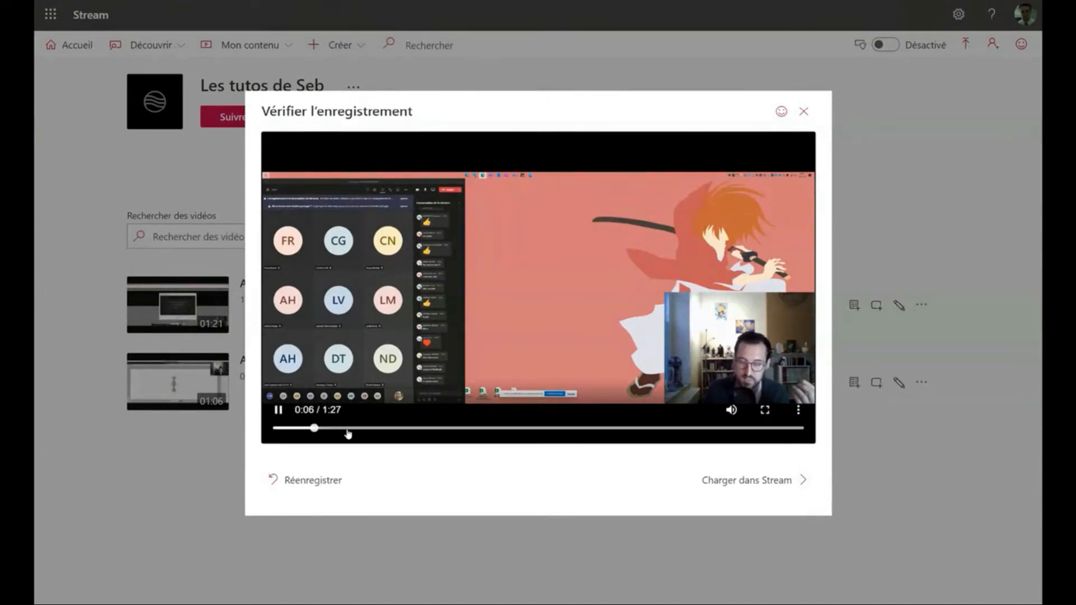
left_click(385, 428)
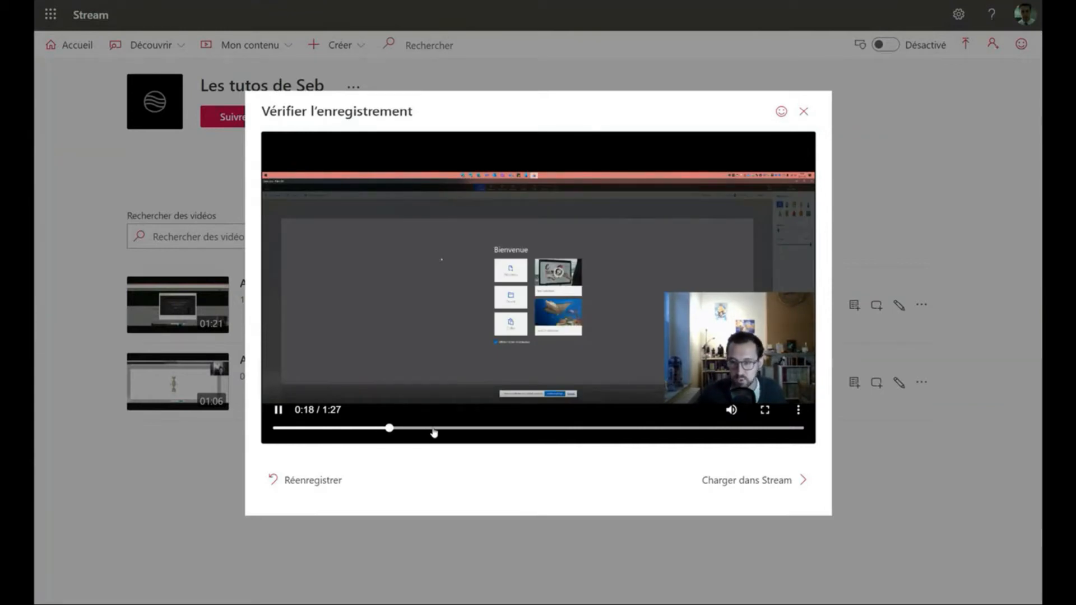
left_click(438, 428)
left_click(506, 429)
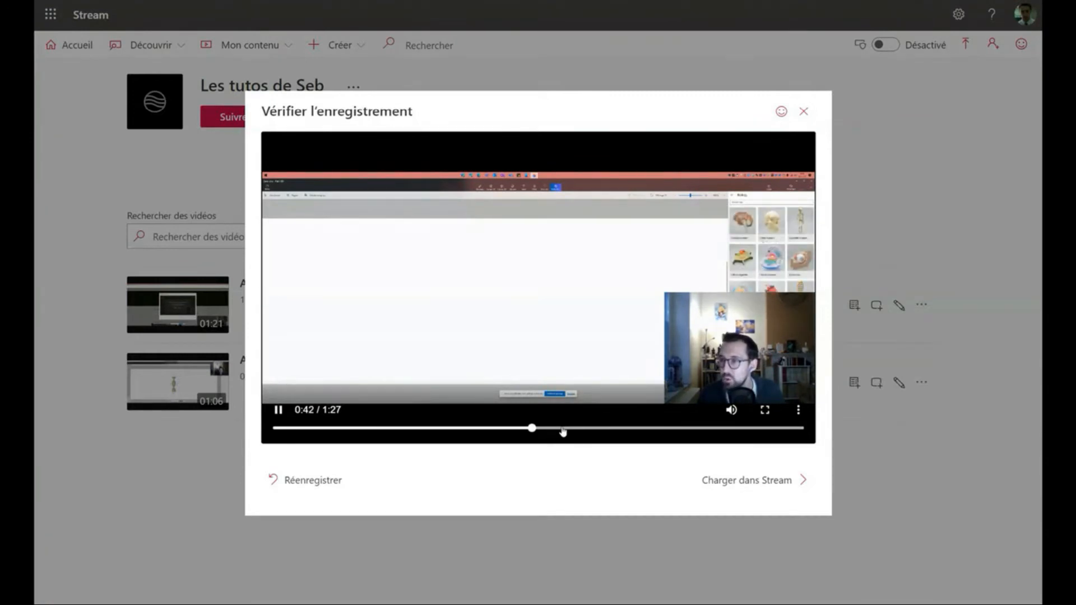
left_click(613, 429)
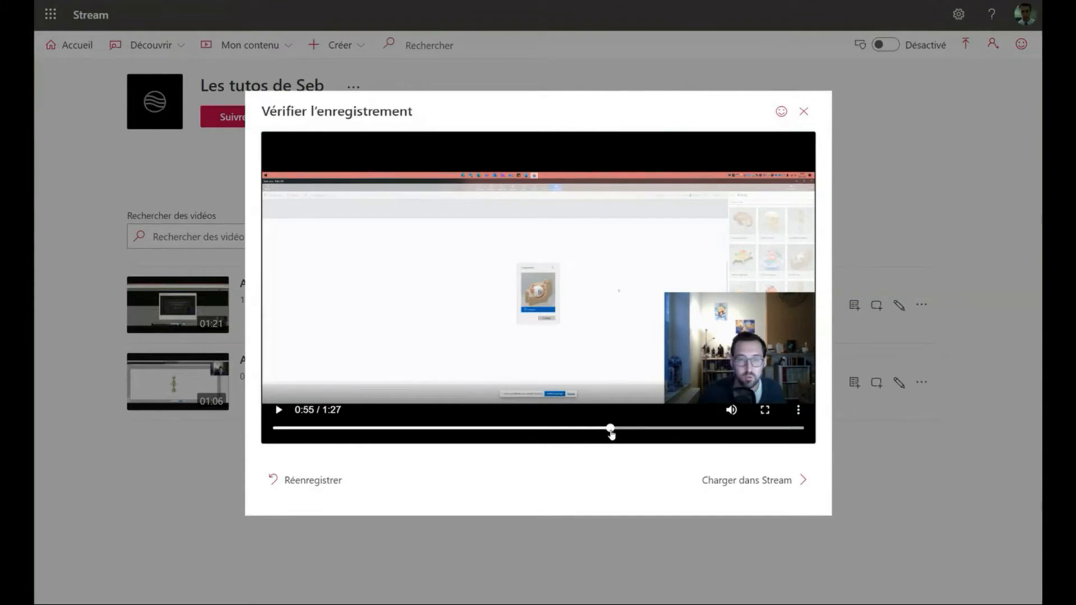
left_click(660, 429)
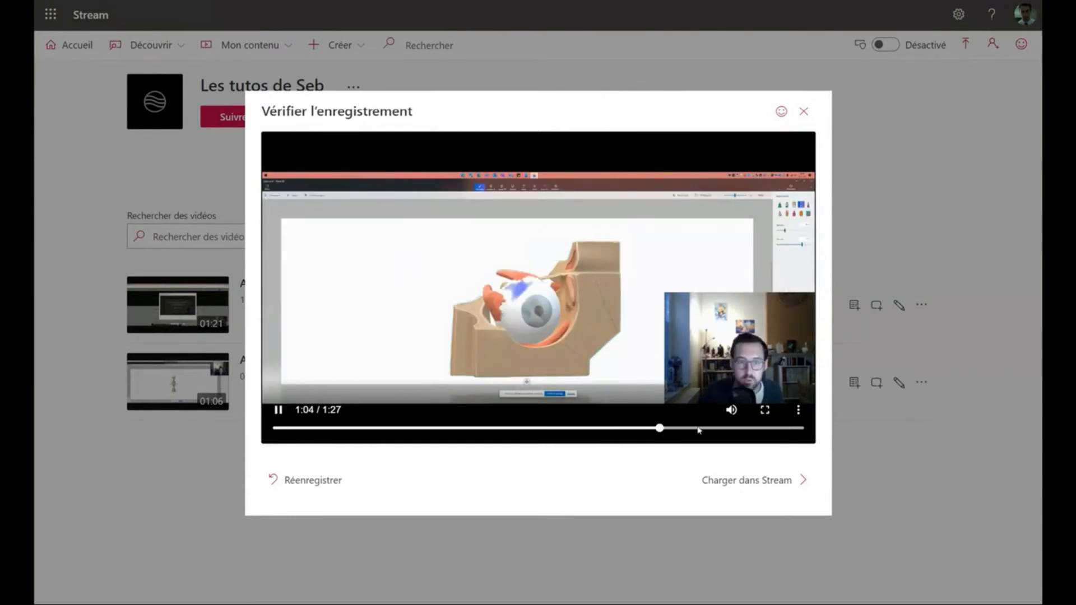
left_click(708, 429)
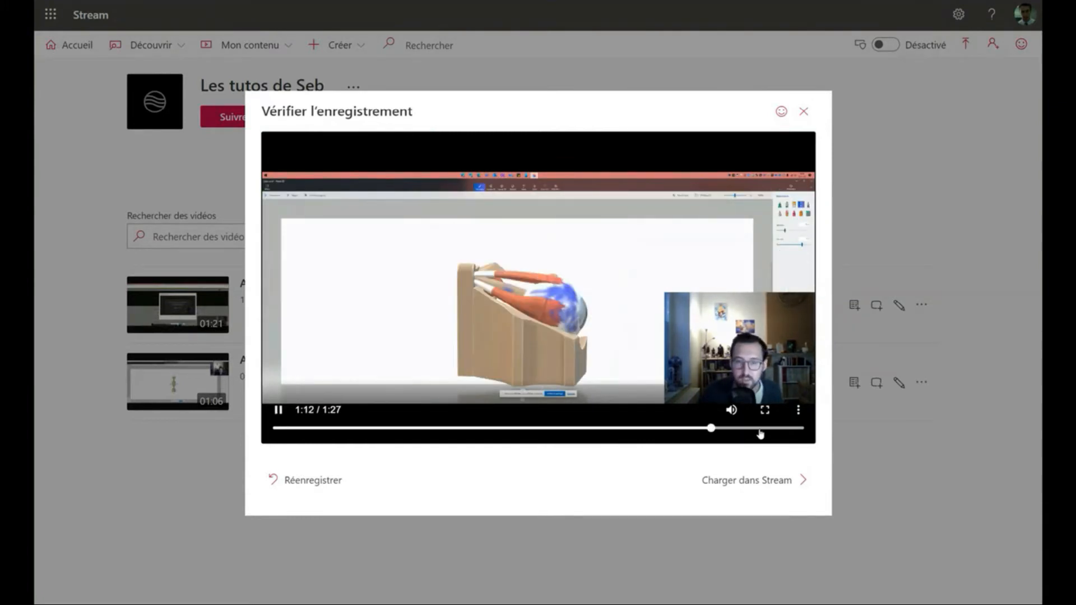
left_click(760, 429)
left_click(798, 409)
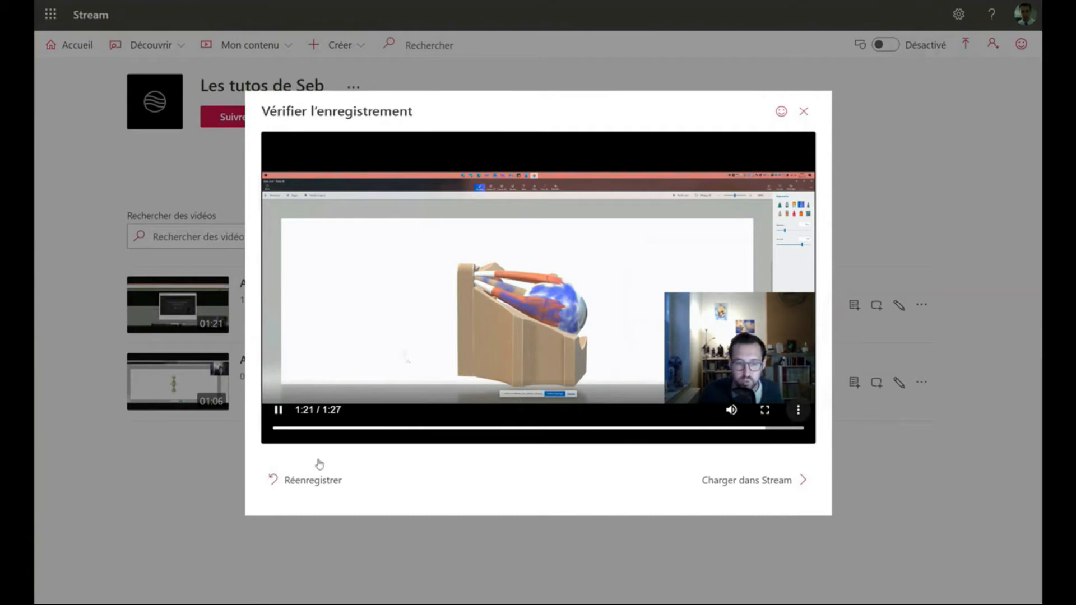
left_click(610, 378)
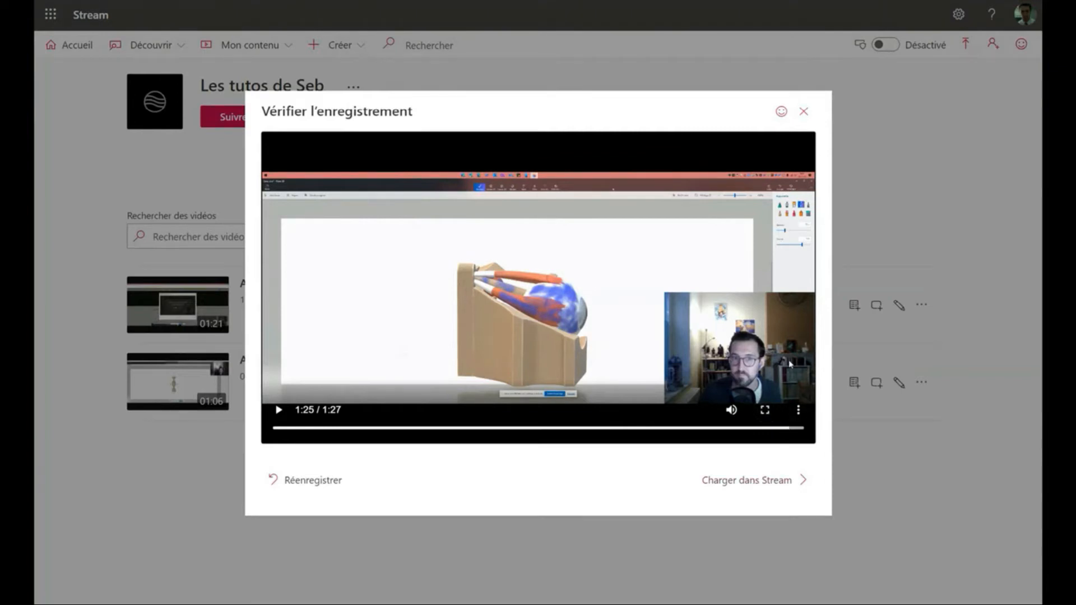
View the paused recording in full screen briefly and examine the player's download and picture-in-picture options.
left_click(765, 410)
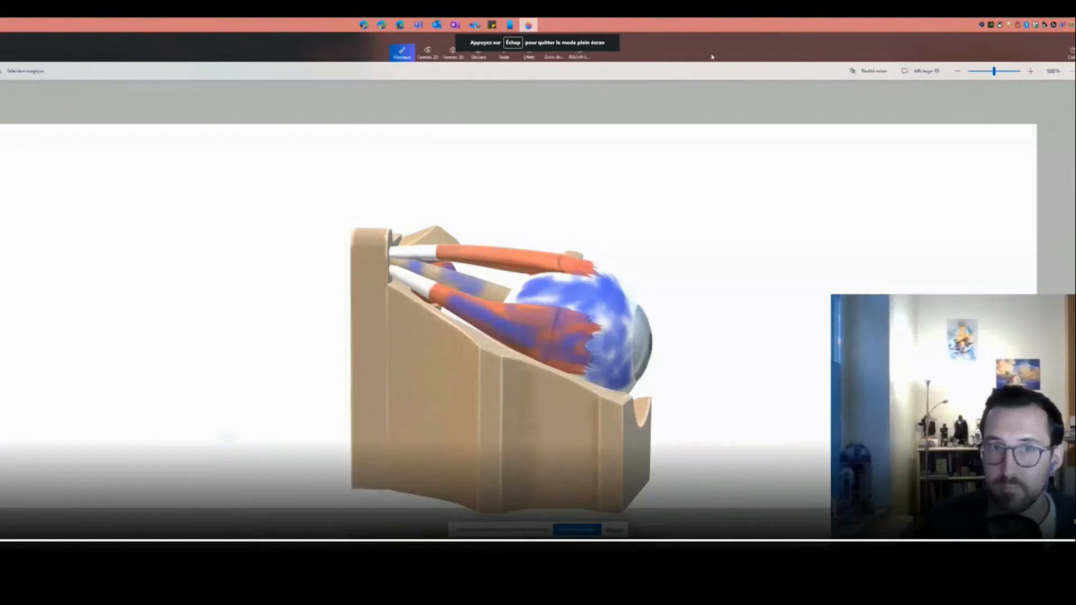
key("Escape")
left_click(798, 409)
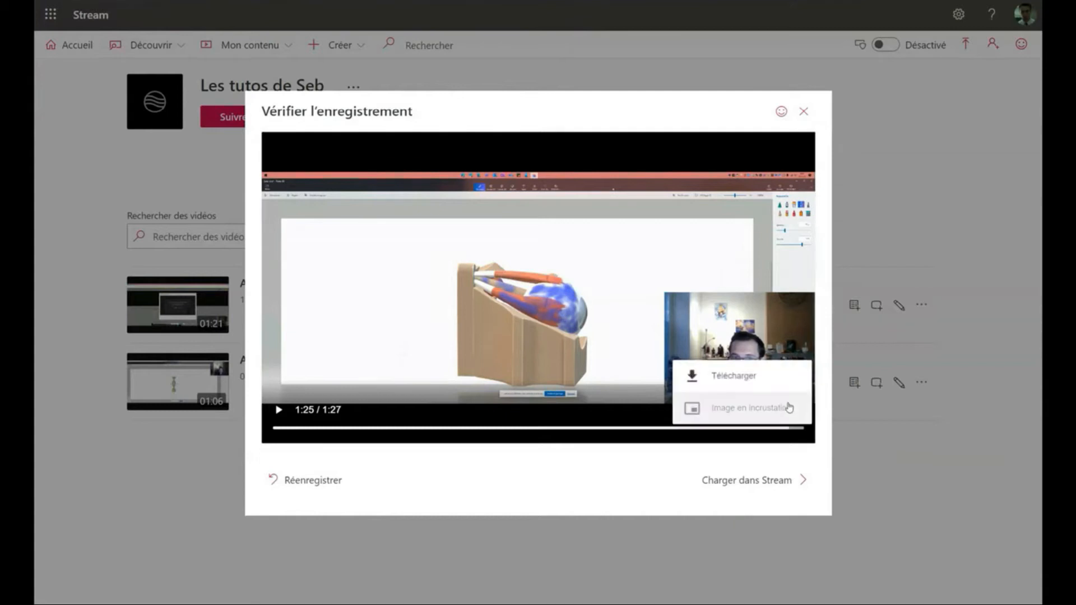
left_click(645, 469)
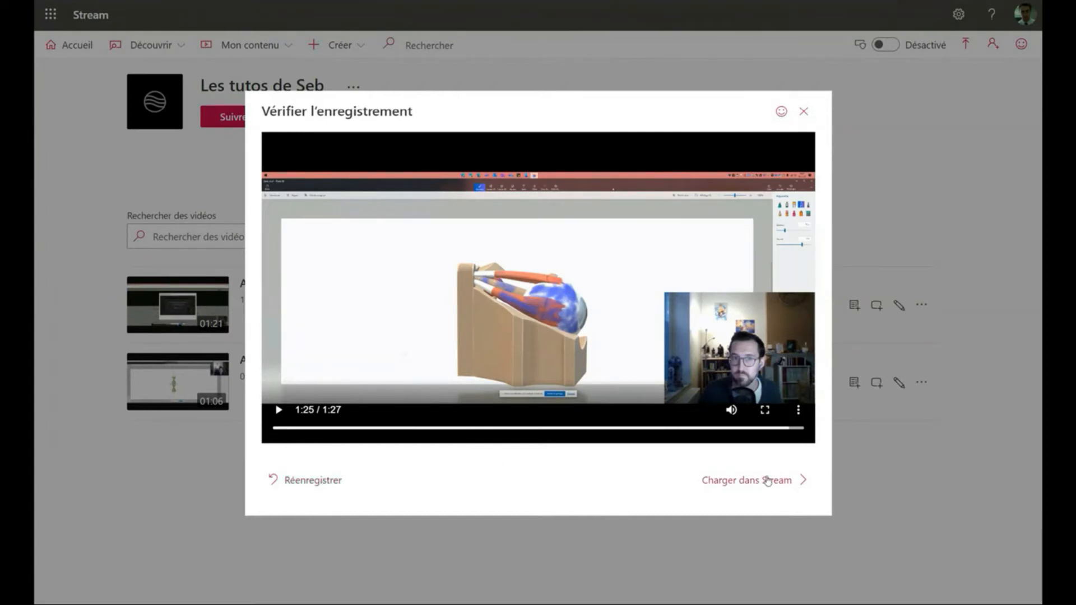
left_click(800, 413)
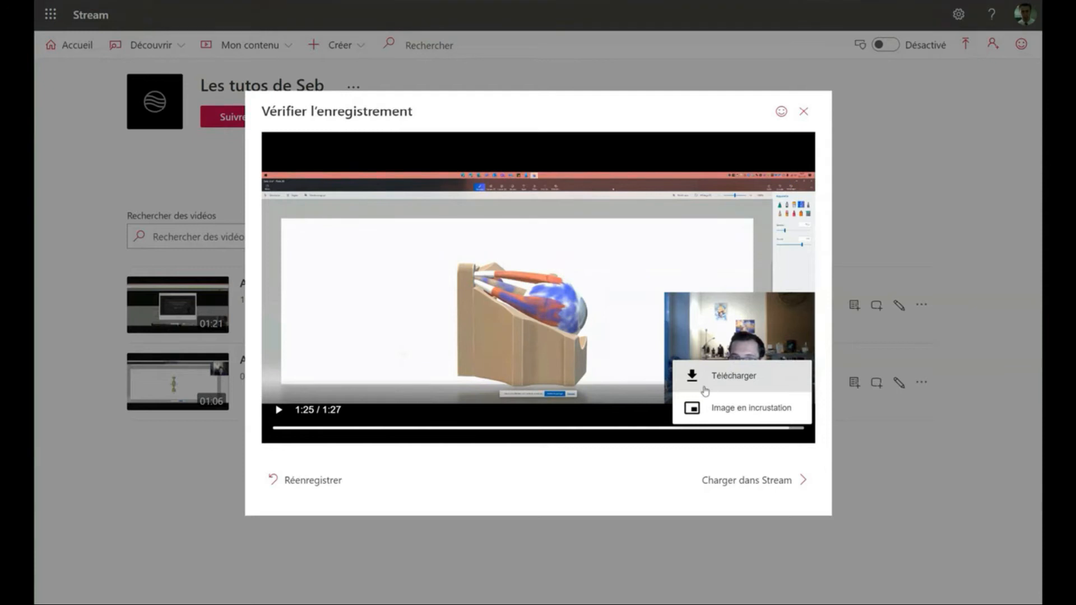
left_click(639, 464)
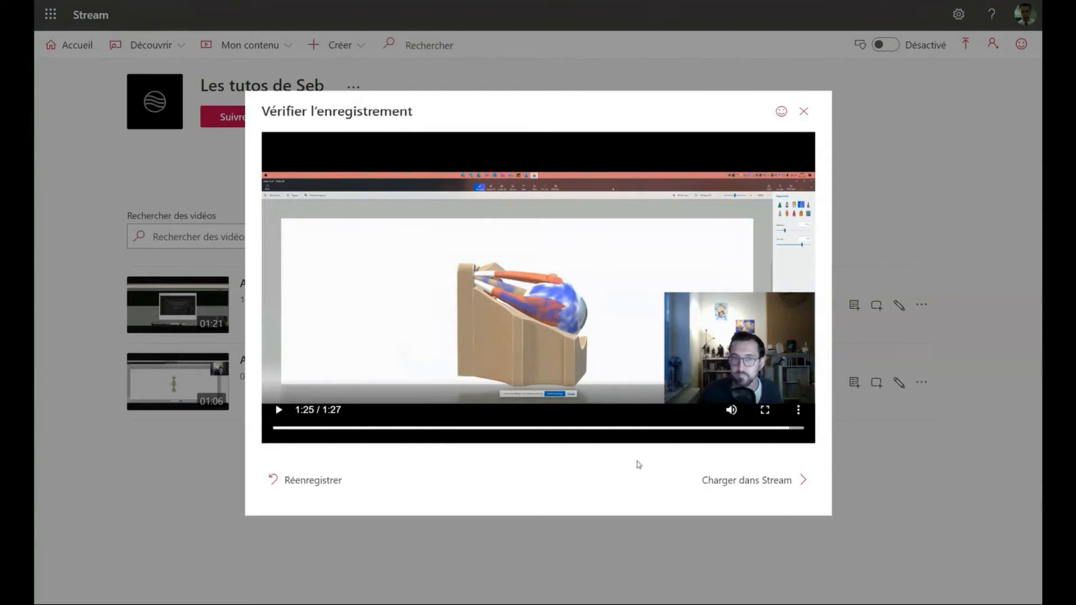
Upload the recording to Stream with the name "Tuto sur l'oeil humain" and the video language Français.
left_click(771, 483)
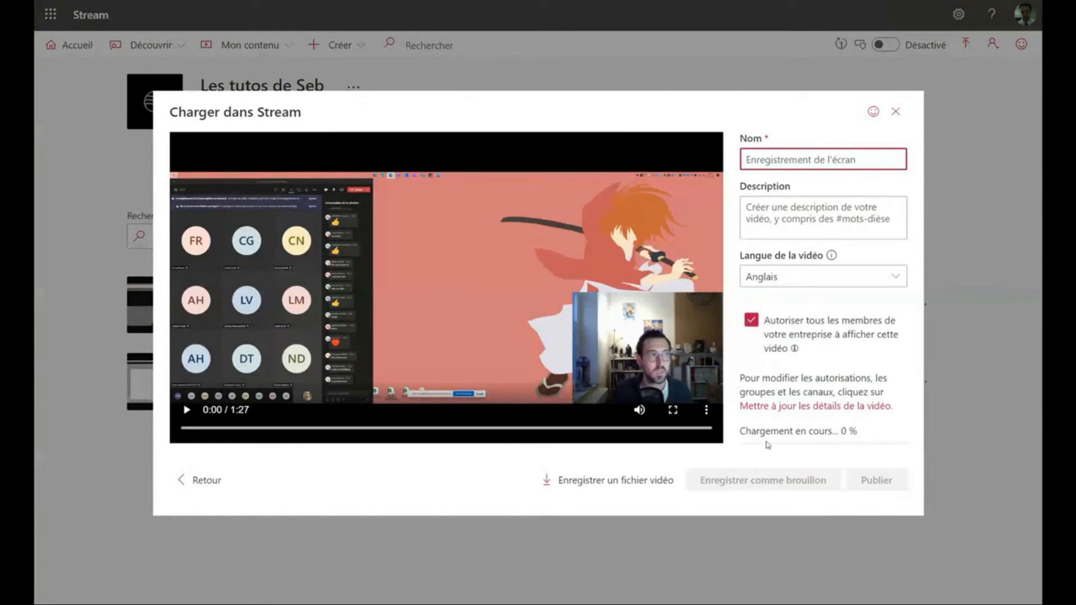
left_click(754, 159)
type("Tuto sur l'oe")
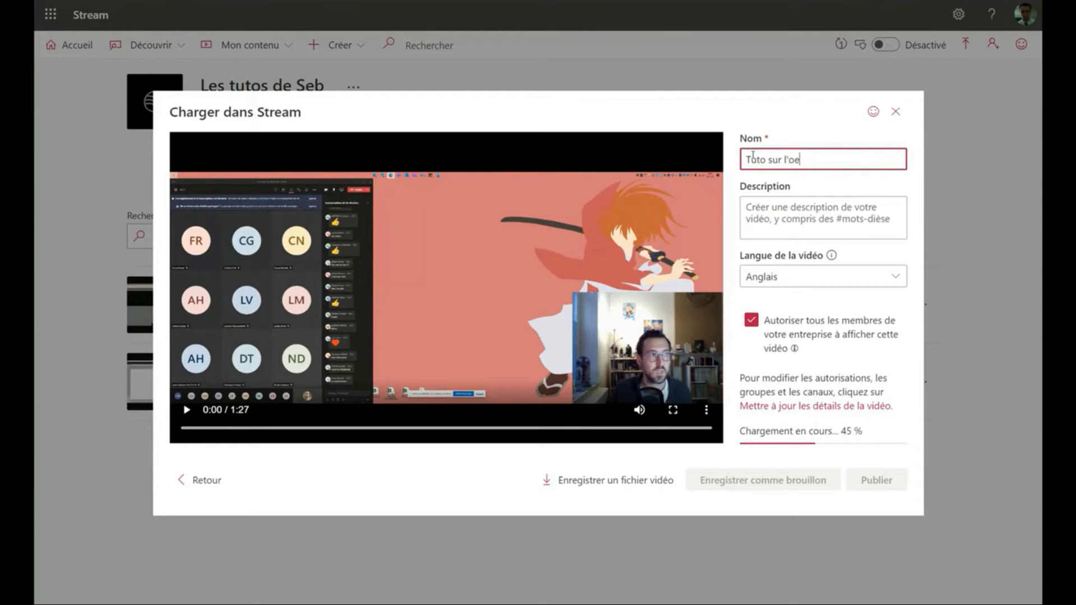
type("il humain")
left_click(747, 207)
left_click(785, 275)
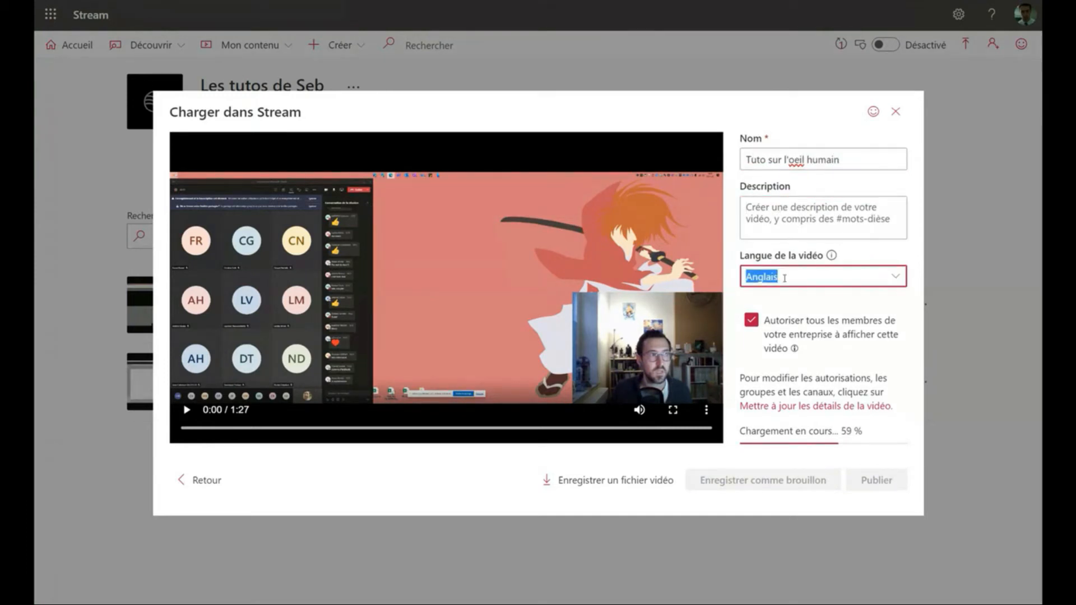
left_click(624, 492)
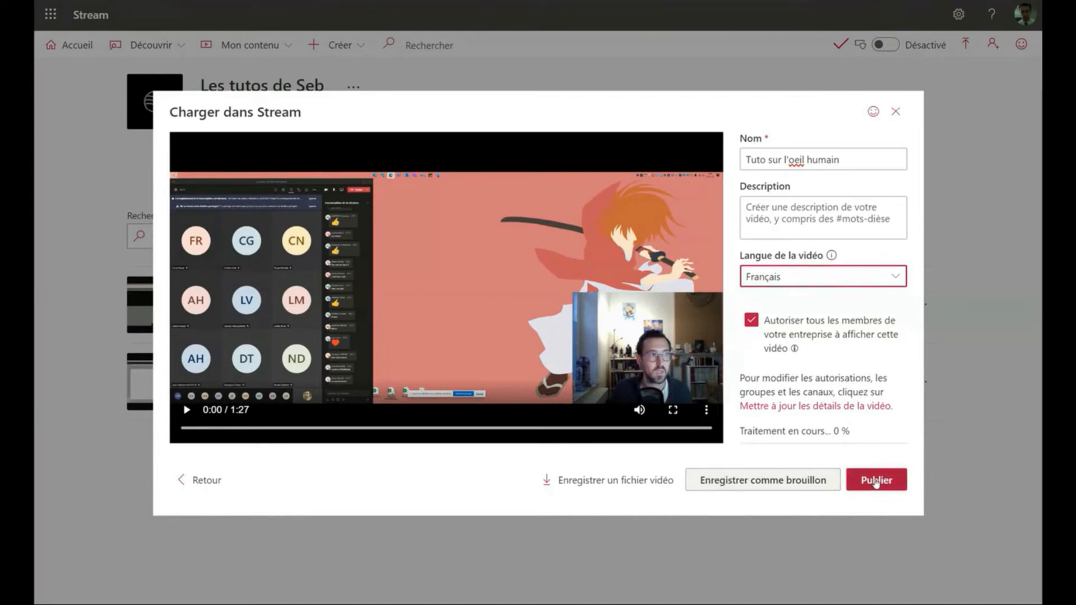
Publish the video with viewing allowed for all company members and open its page.
mouse_move(754, 324)
left_click(752, 321)
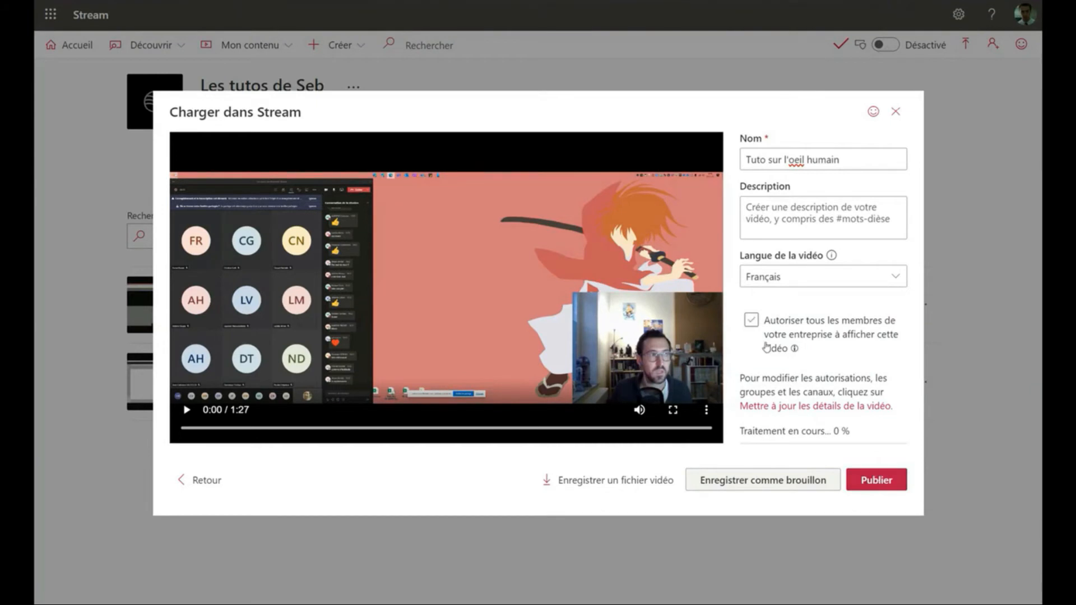
left_click(751, 320)
left_click(887, 487)
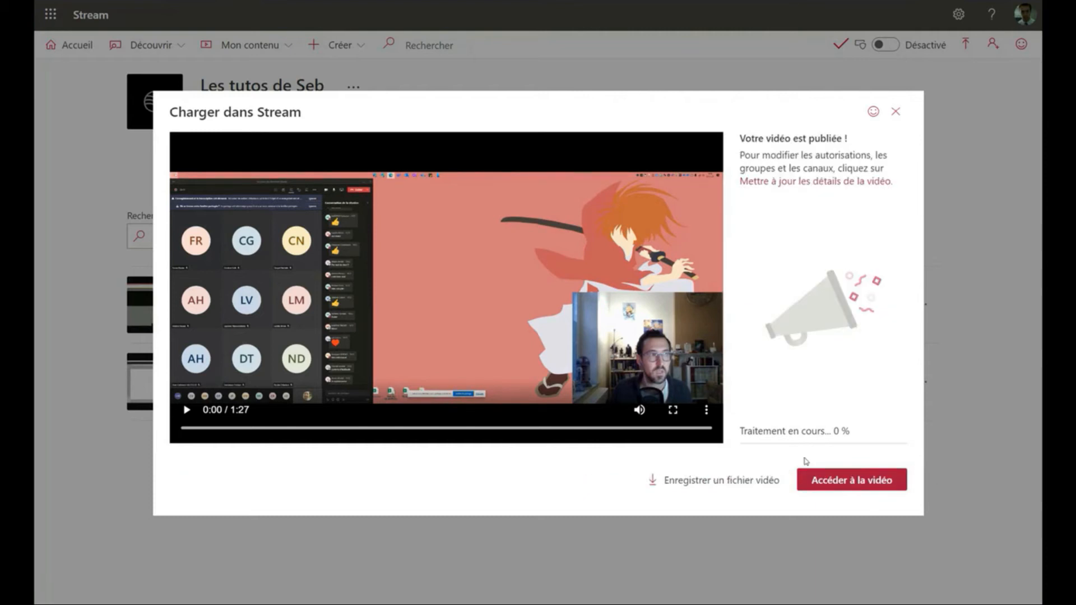
left_click(857, 486)
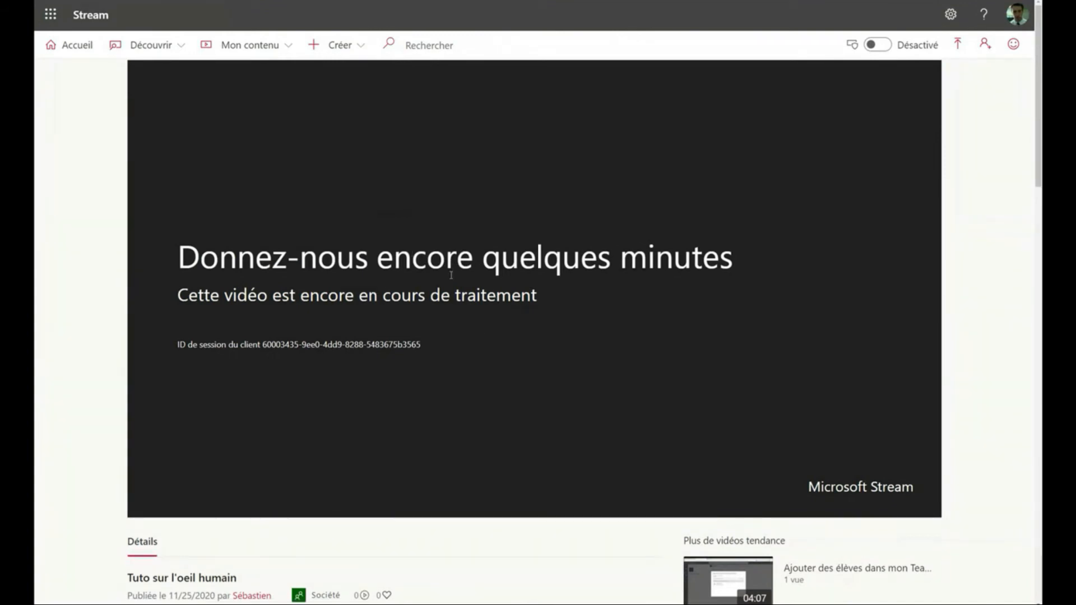
left_click_drag(766, 260, 597, 258)
left_click_drag(497, 258, 178, 258)
left_click_drag(296, 295, 290, 295)
left_click(419, 293)
left_click(339, 47)
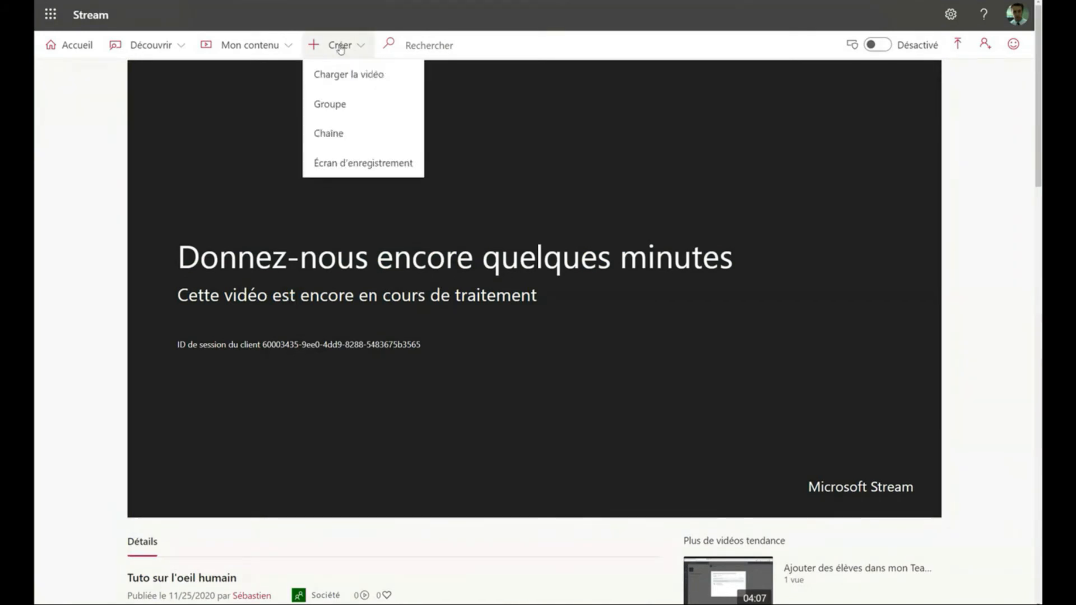
Open the video "Tuto sur l'oeil humain" from the list of own videos for trimming.
left_click(276, 45)
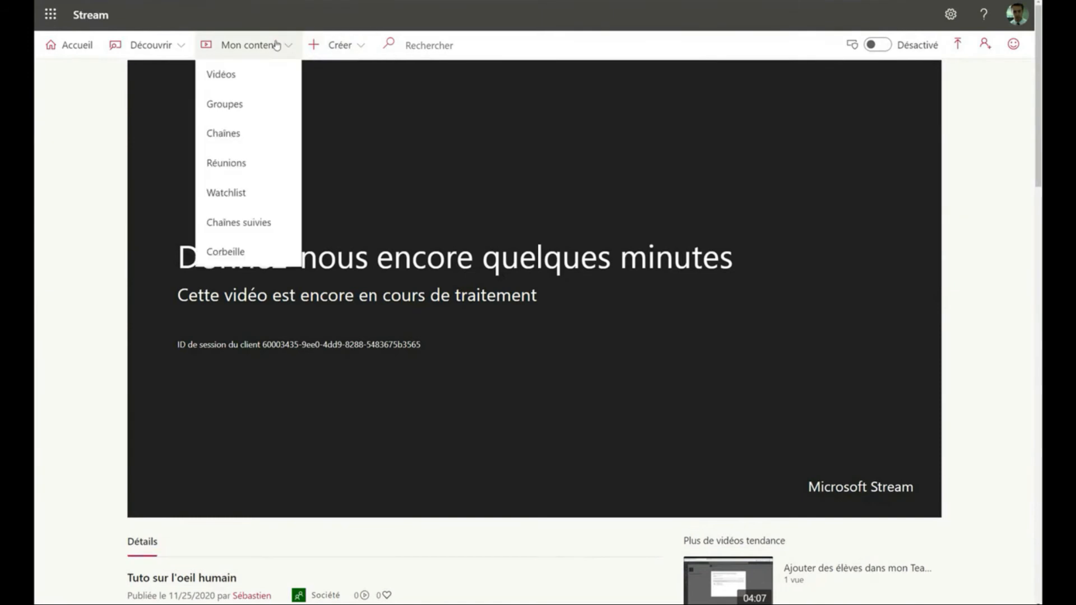
left_click(230, 76)
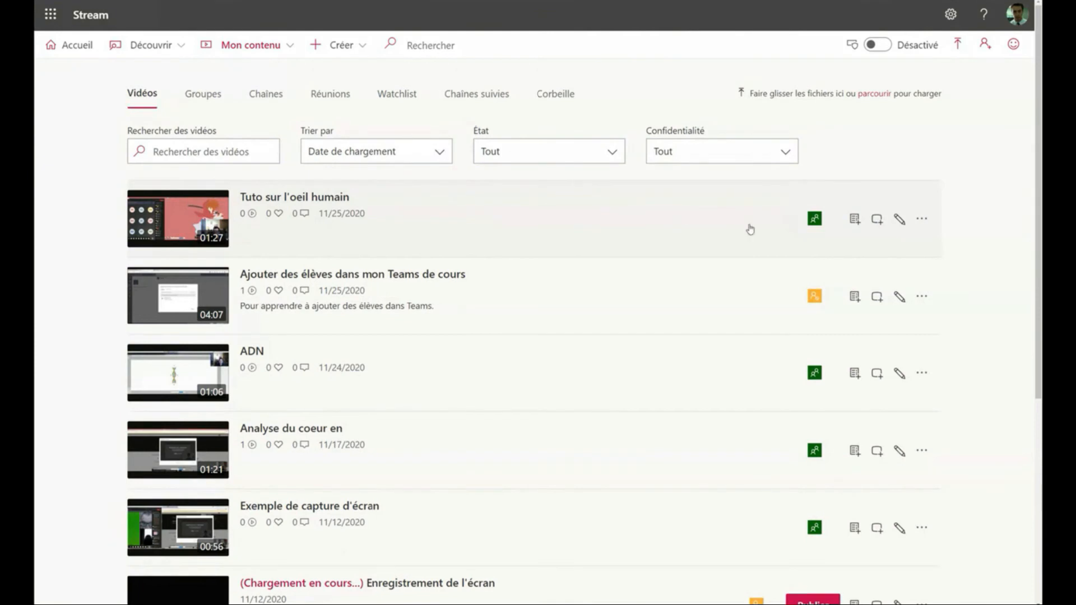
left_click(924, 220)
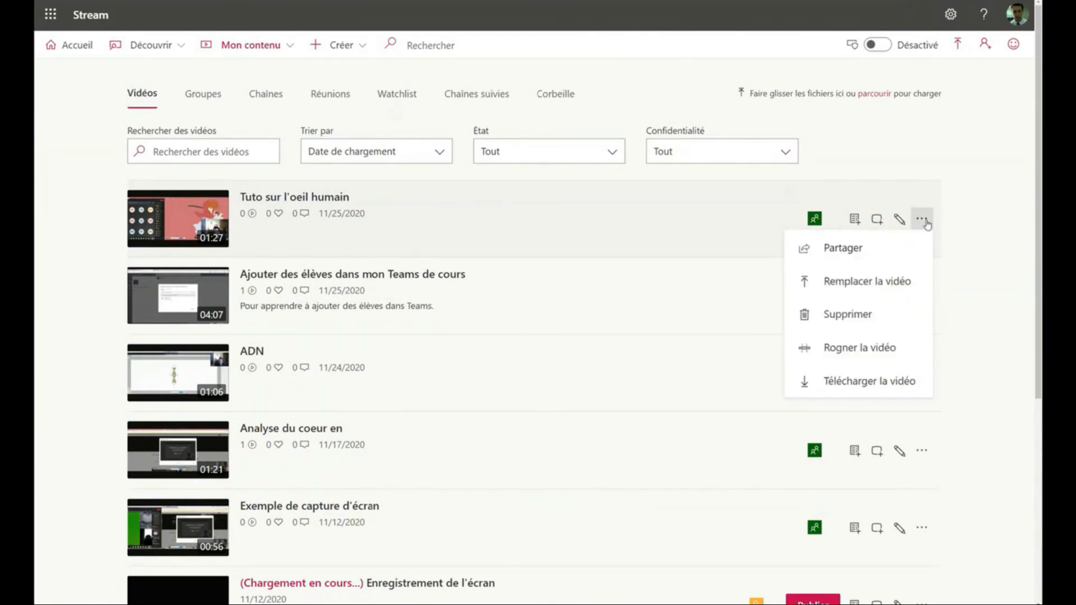
left_click(872, 356)
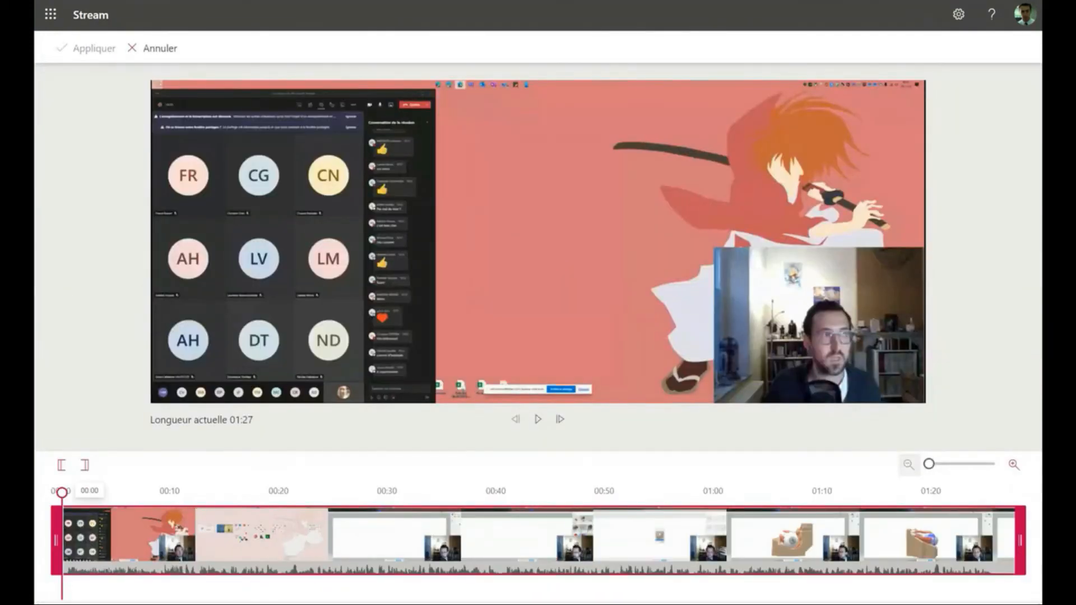
Trim the beginning of the video so that it starts at about 00:24, and apply the cut.
left_click_drag(56, 541, 199, 541)
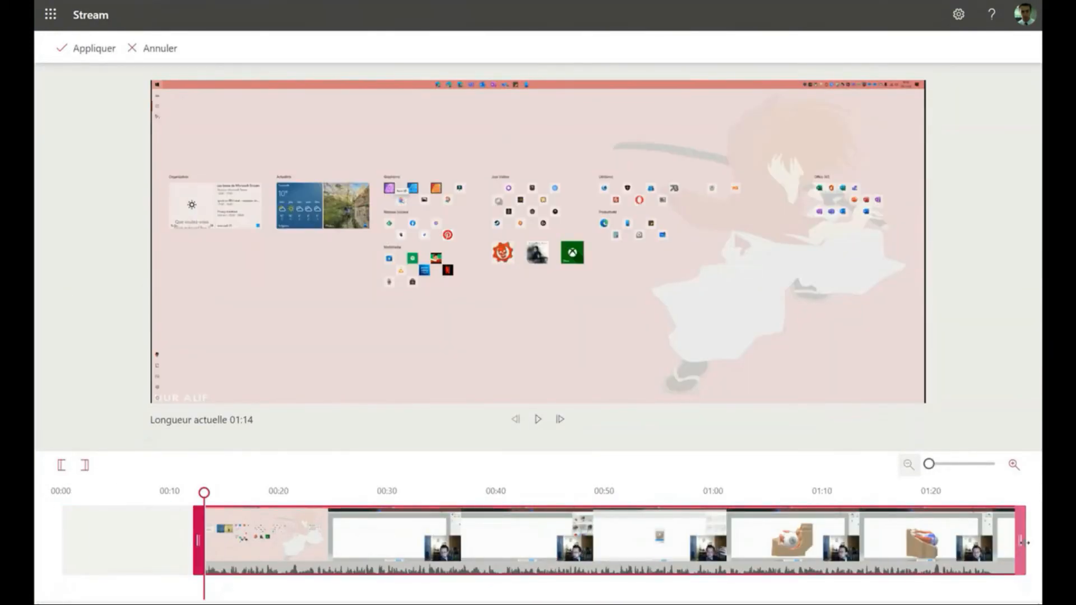
mouse_move(1024, 541)
left_mouse_down()
mouse_move(866, 541)
mouse_move(1020, 541)
left_mouse_up()
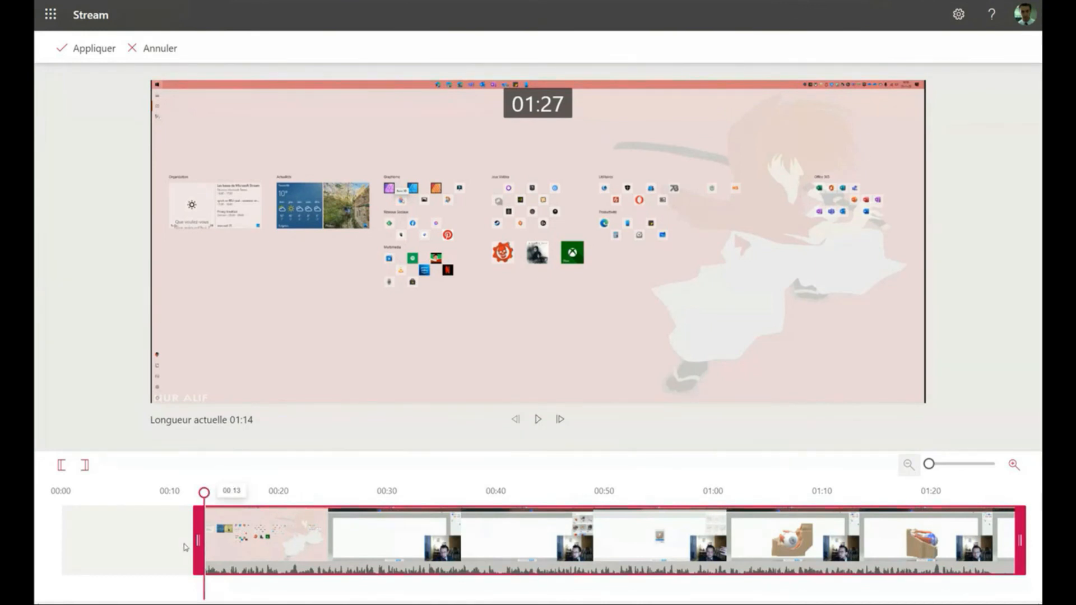
left_click_drag(198, 541, 168, 541)
left_click_drag(205, 493, 328, 503)
left_click_drag(167, 530, 324, 522)
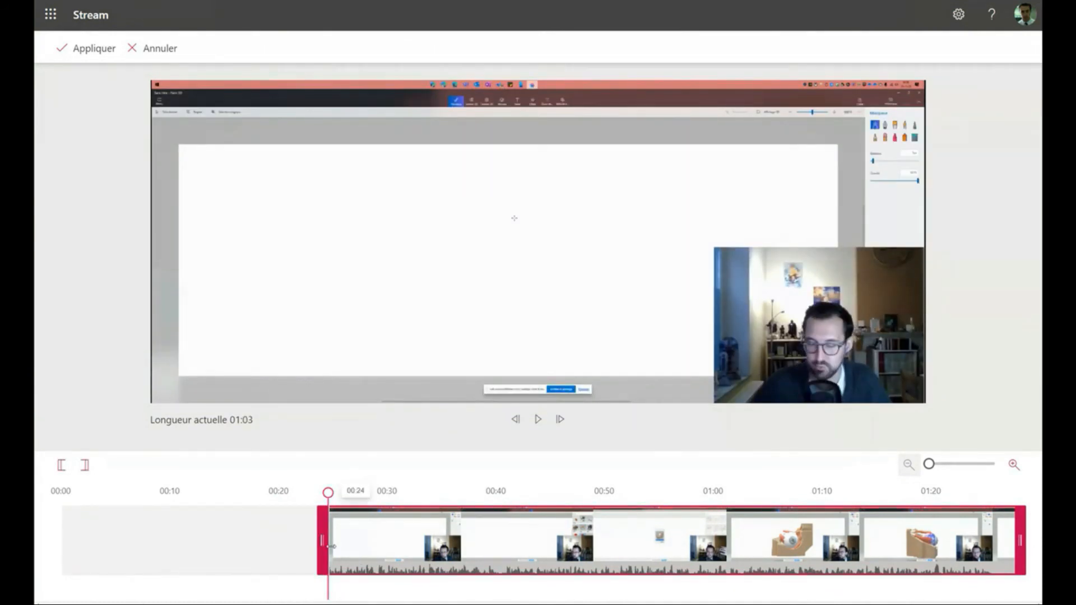
left_click(96, 54)
left_click(533, 362)
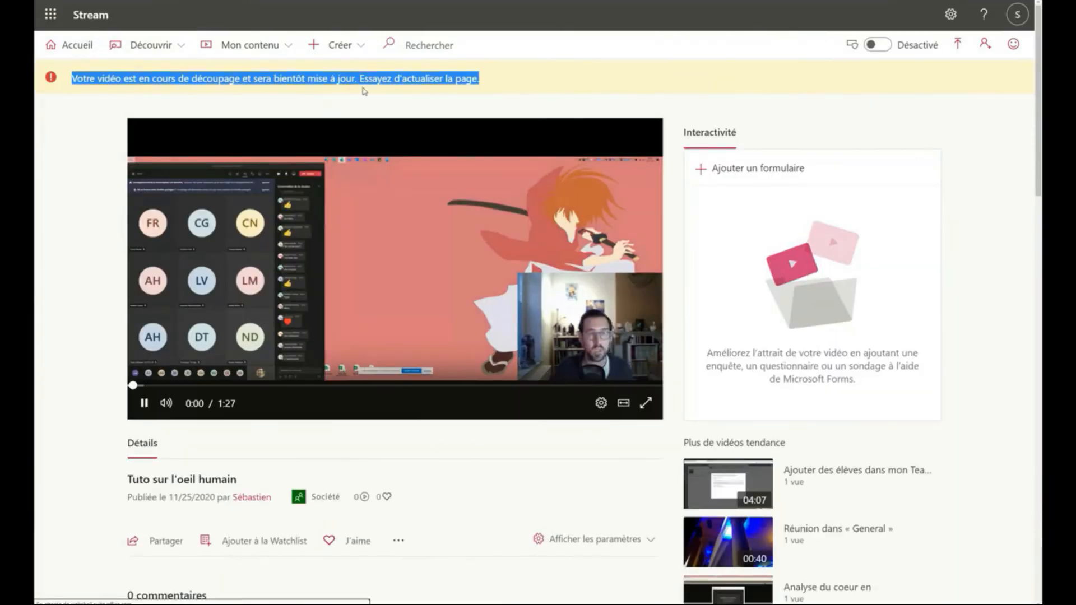
Pause the video, return to the list of own videos and examine the additional actions for "Tuto sur l'oeil humain".
left_click(144, 404)
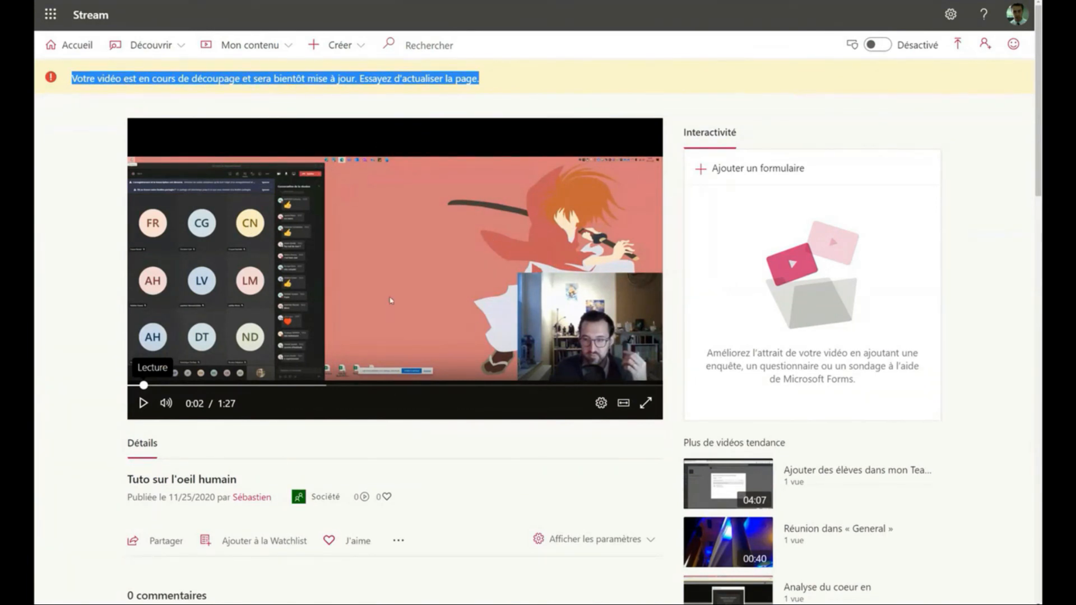
left_click(189, 91)
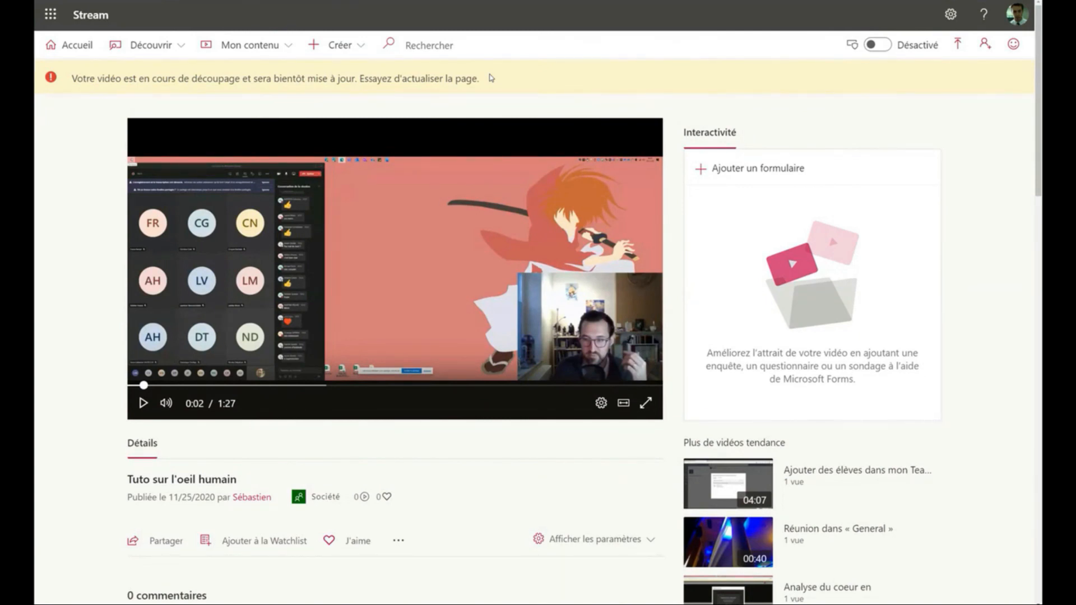
mouse_move(247, 45)
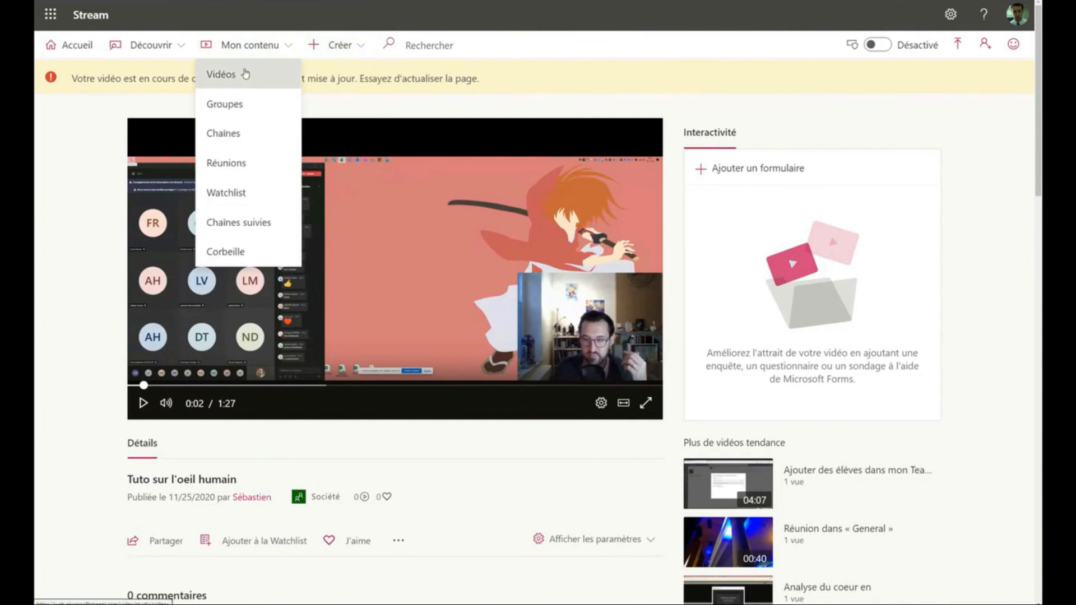
left_click(246, 73)
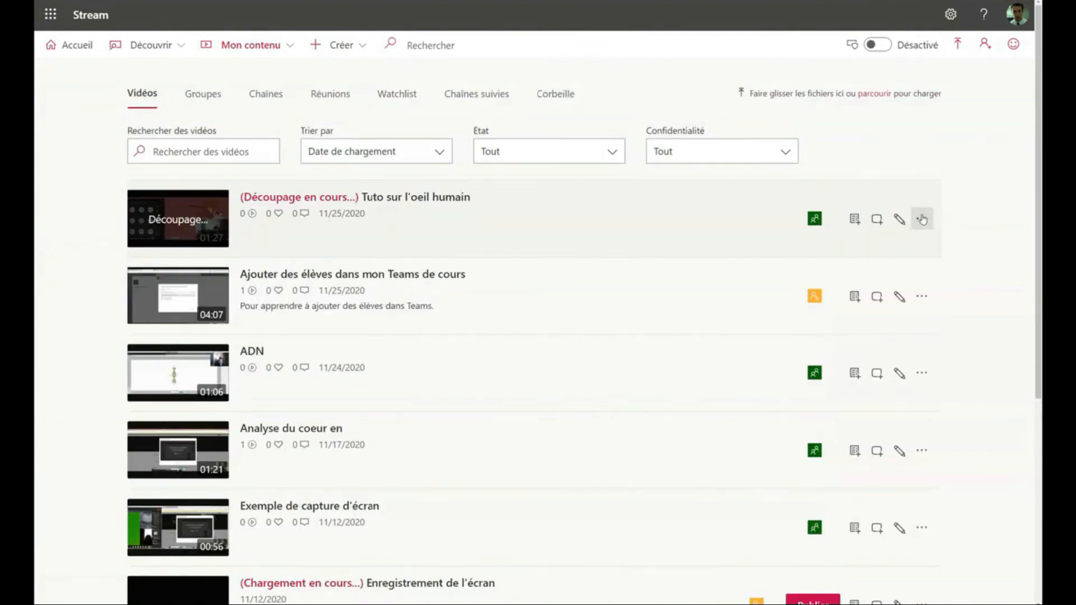
left_click(922, 220)
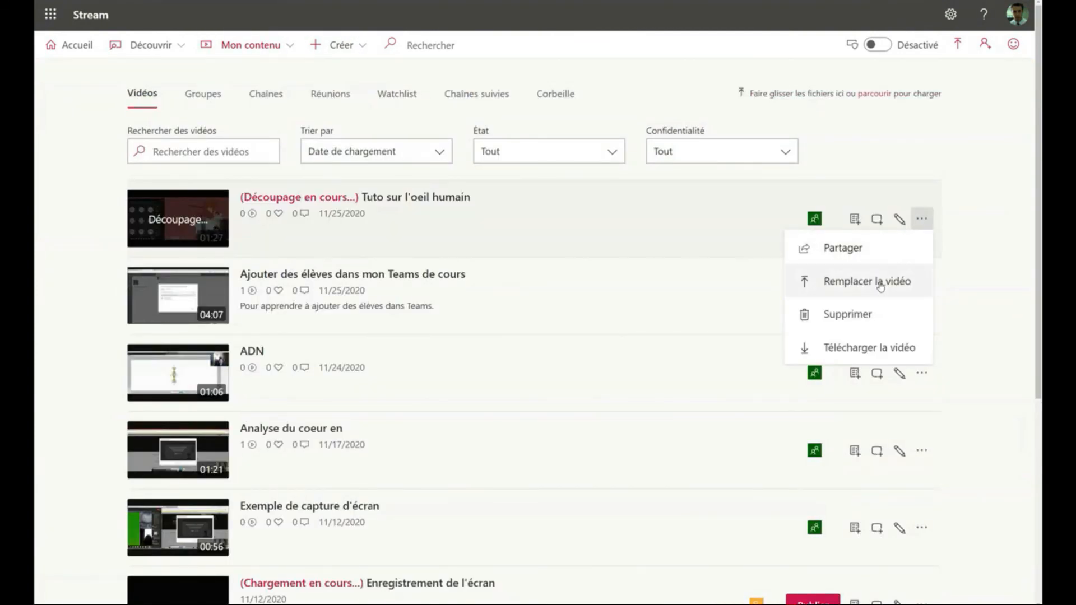